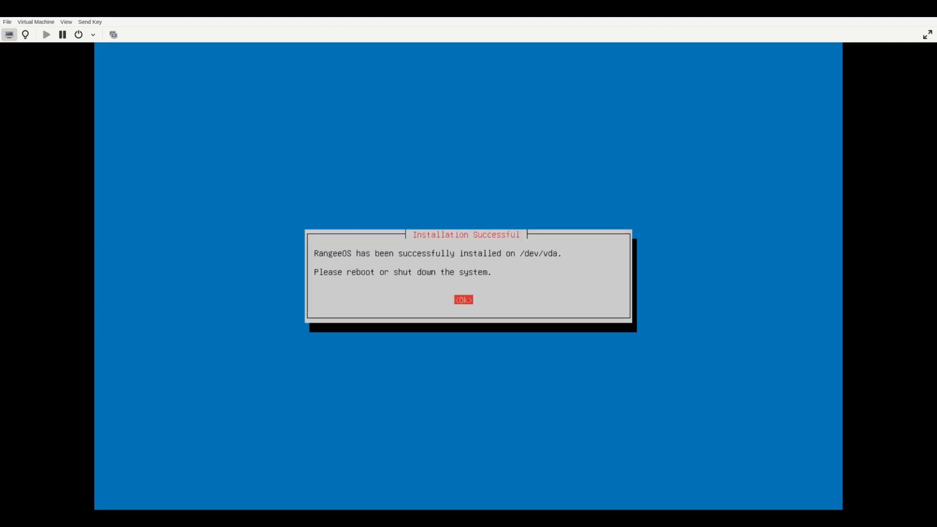
Step: Acknowledge the successful installation and reboot the system from the RangeeOS installer
key(Return)
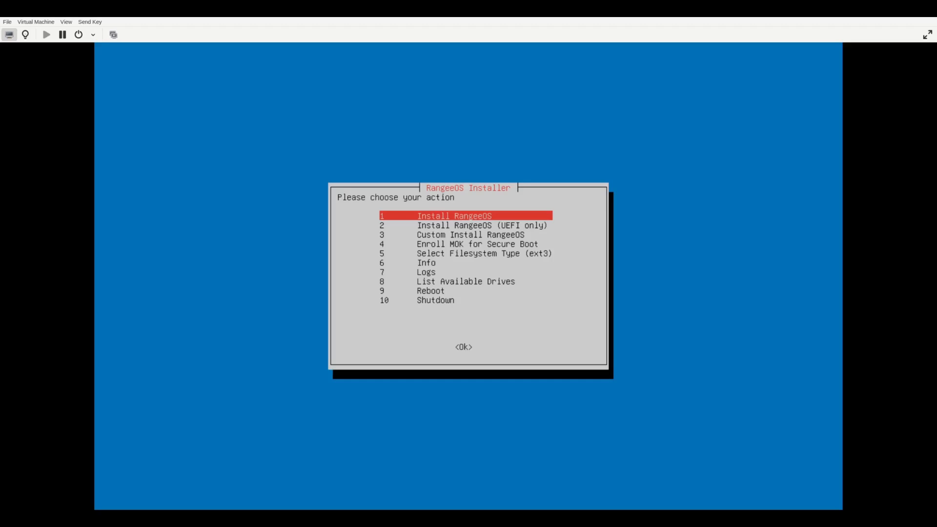
key(Down)
key(Down)
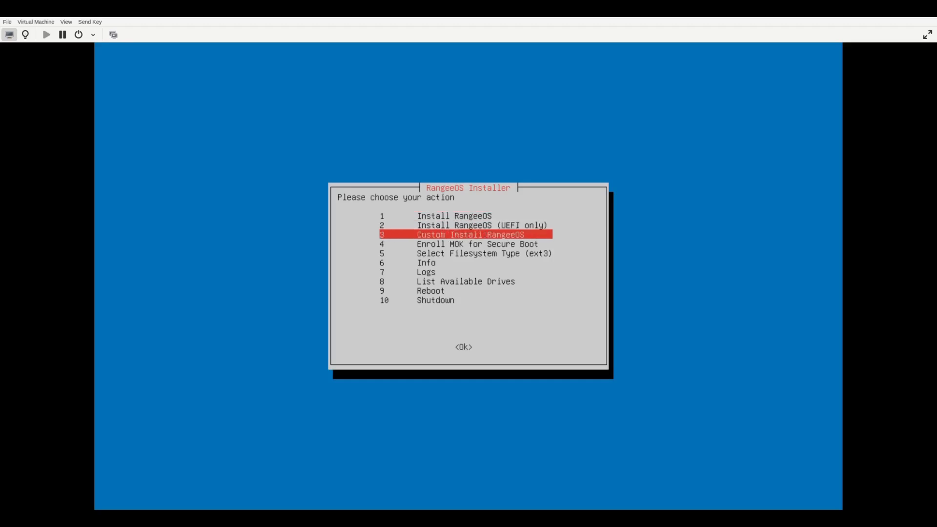
key(Down)
key(Down)
key(Down)
key(Down)
key(Down)
key(Down)
key(Down)
key(Up)
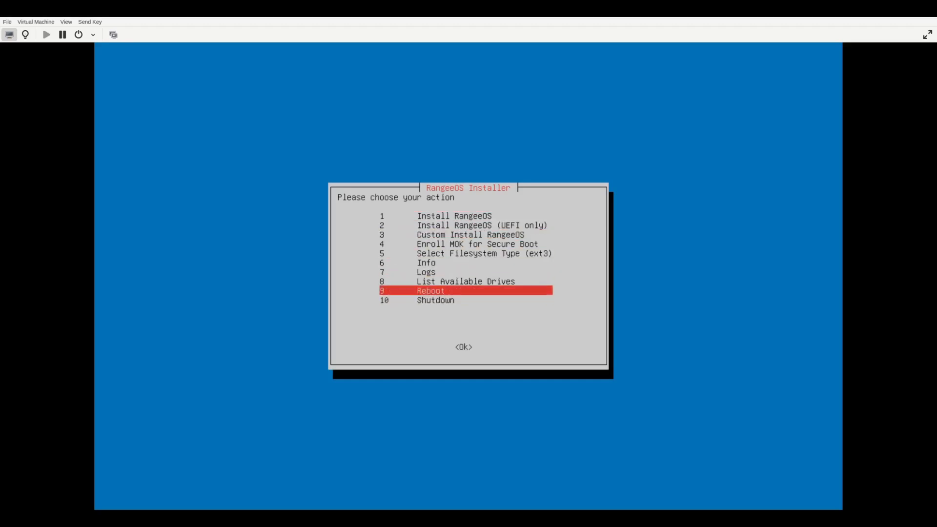
key(Return)
key(Return)
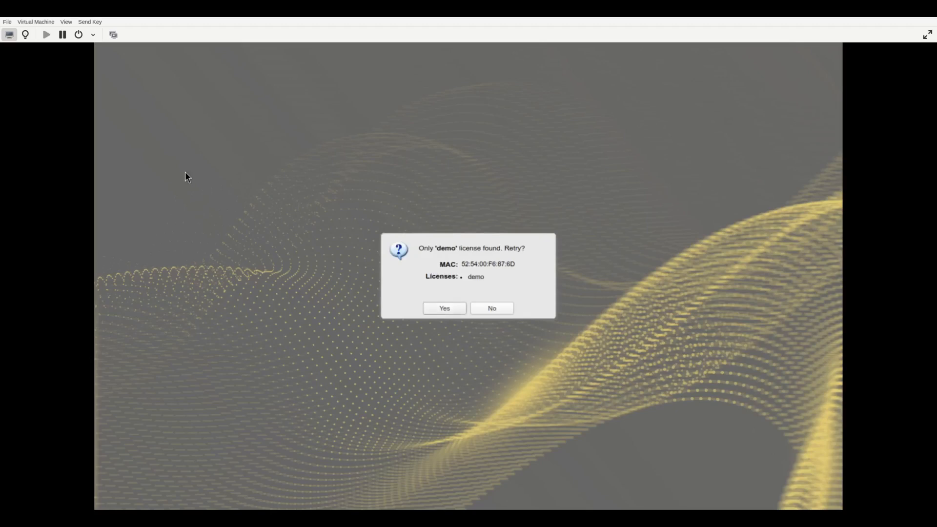
Step: Continue the setup wizard without retrying the license search, accepting the 1280x800 screen resolution and automatic hostname generation
click(493, 308)
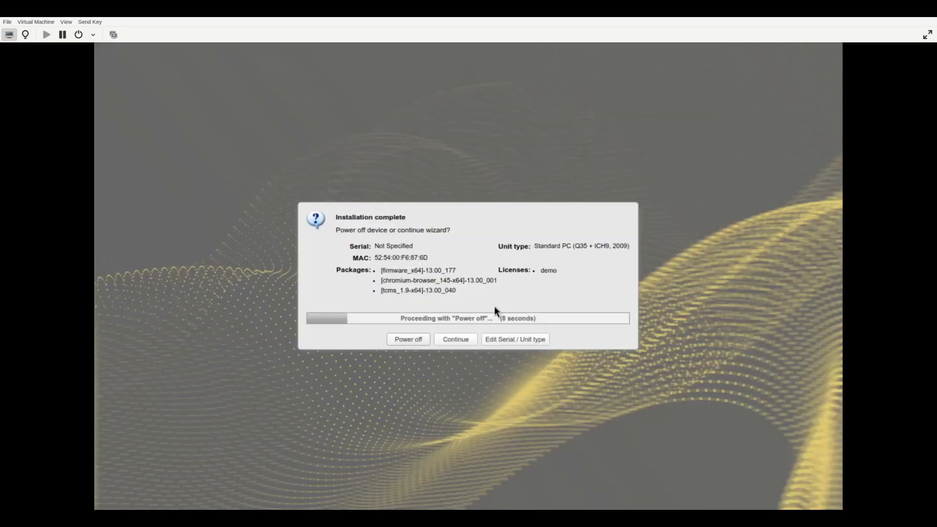
click(451, 344)
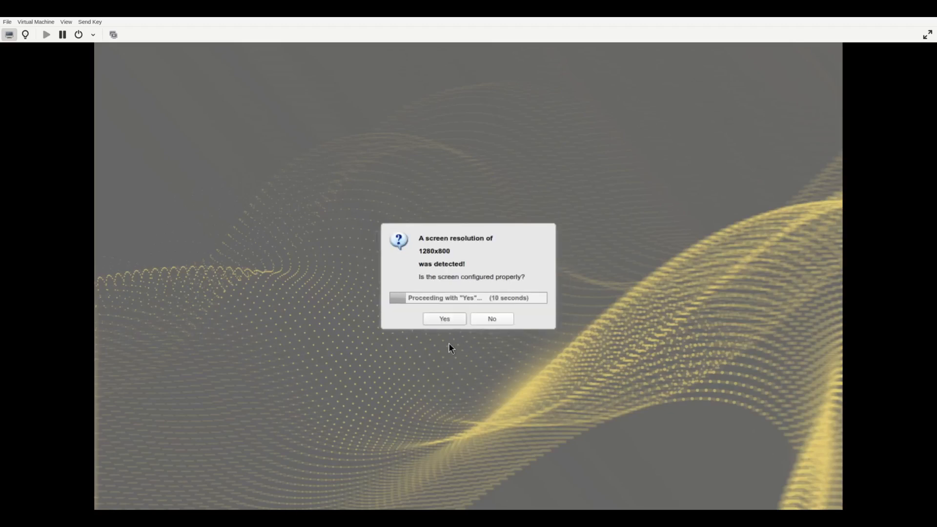
click(436, 322)
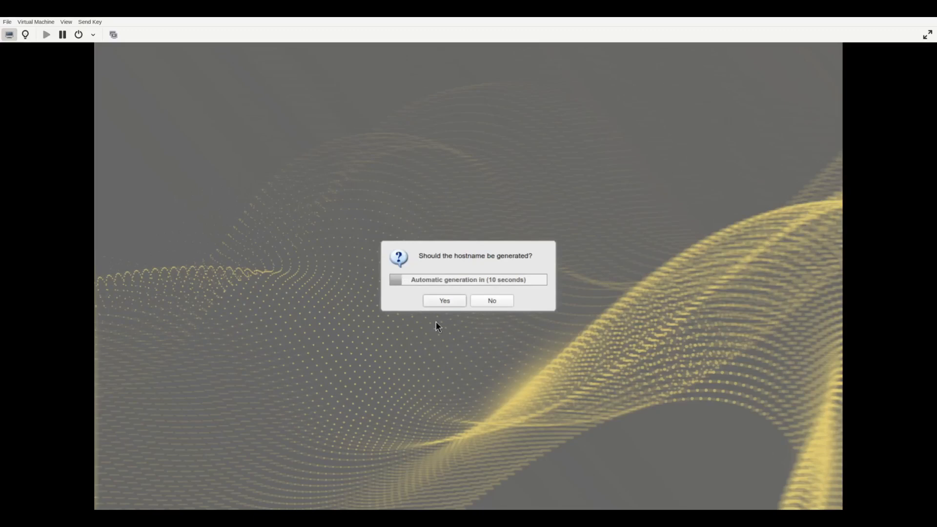
click(438, 304)
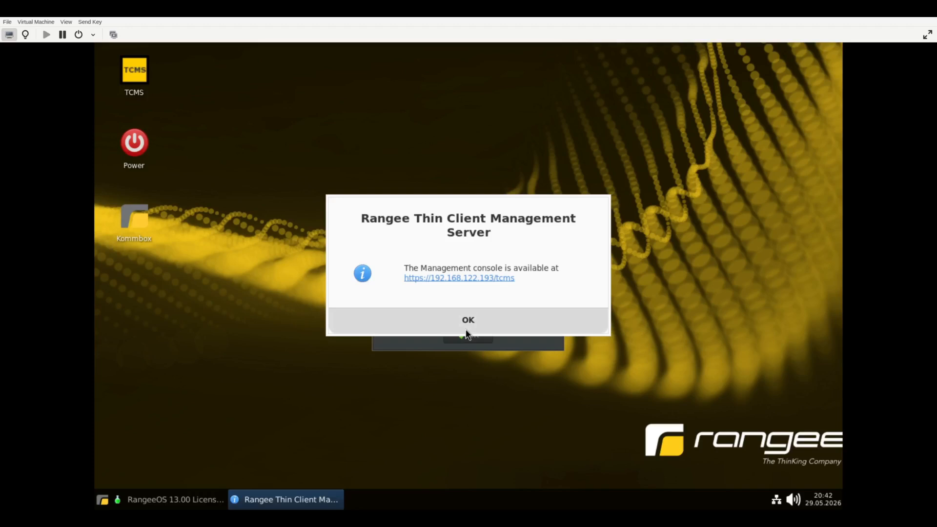
Step: Dismiss the startup notices, then open Kommbox and accept the End User License Agreement with usage statistics left off
click(466, 334)
click(469, 336)
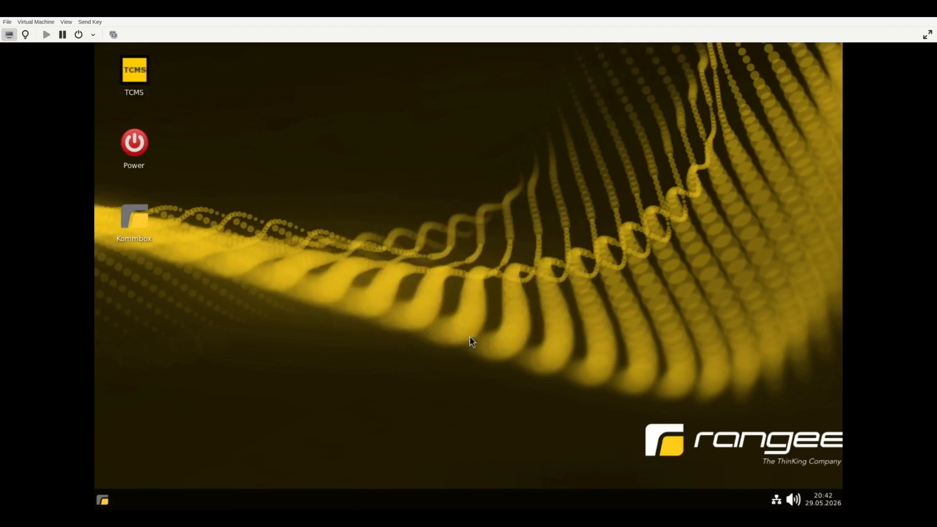
double_click(139, 224)
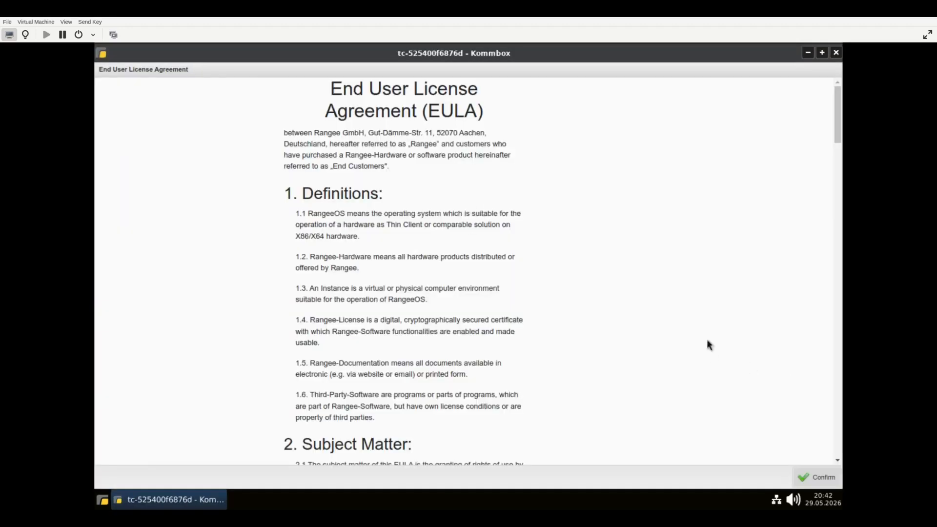
scroll(736, 181, down, 1)
drag(837, 126, 828, 447)
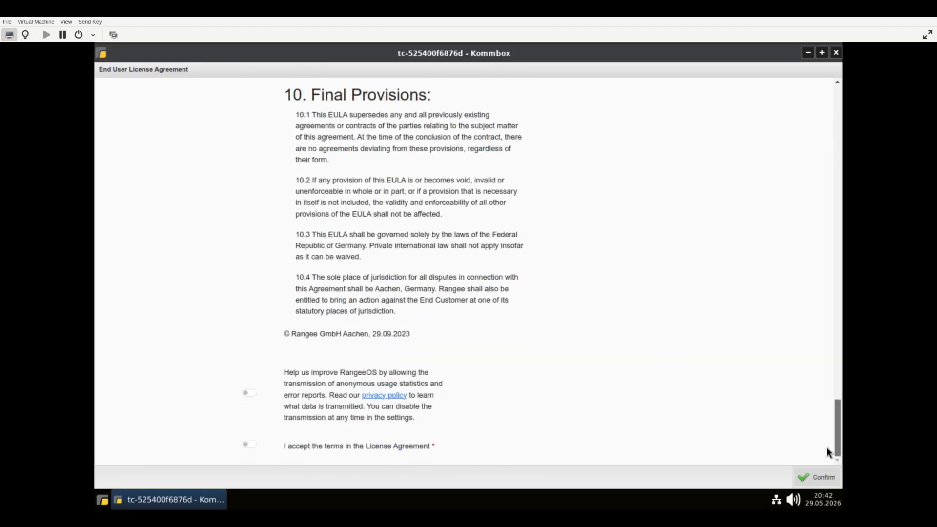
click(250, 444)
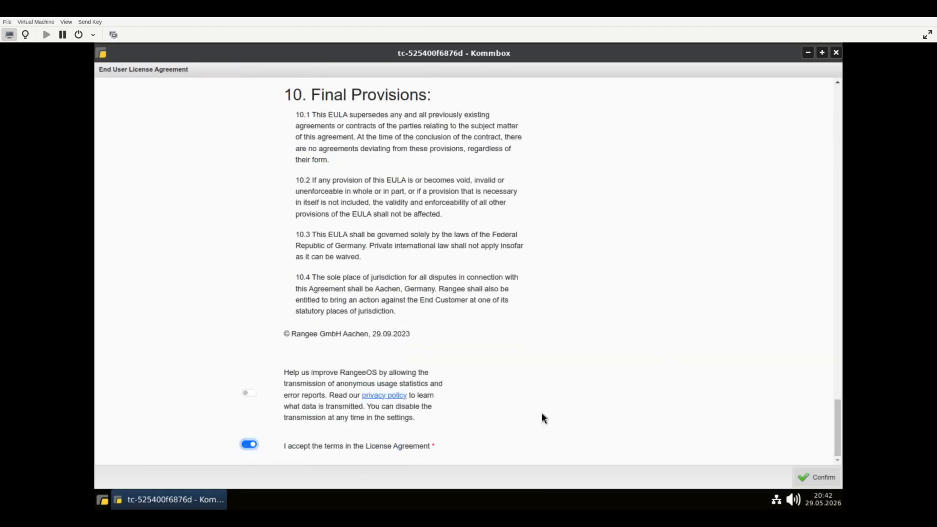
click(813, 483)
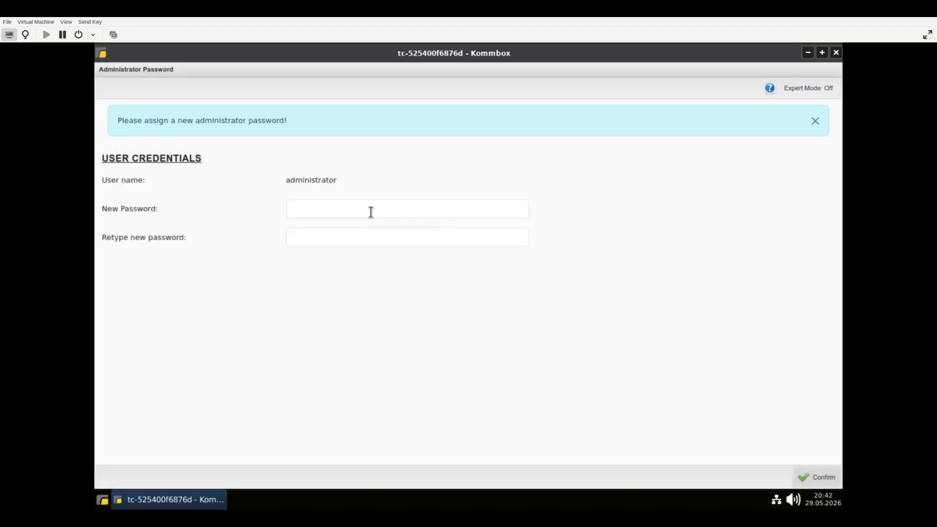
Step: Assign a new administrator password with its repetition, and save the Expert Mode page with expert mode disabled
click(371, 212)
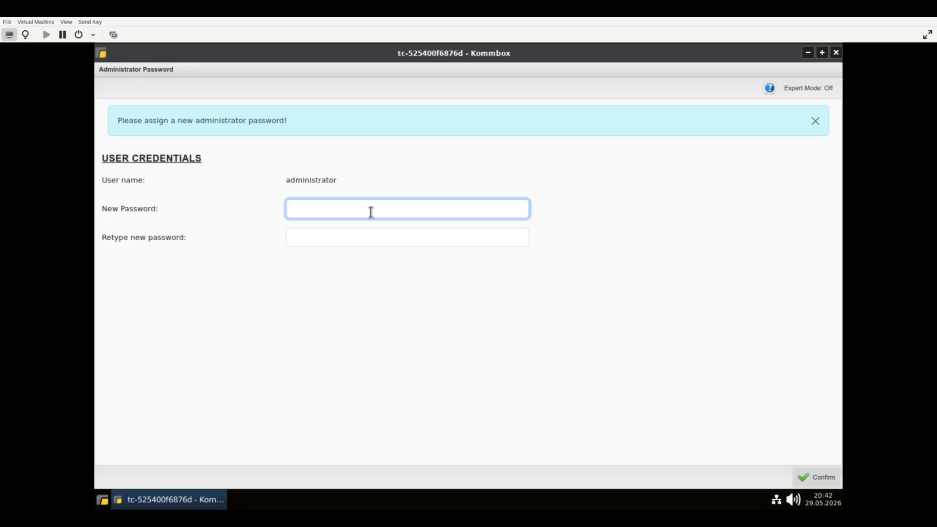
text(**********)
key(Tab)
text(**********)
click(828, 478)
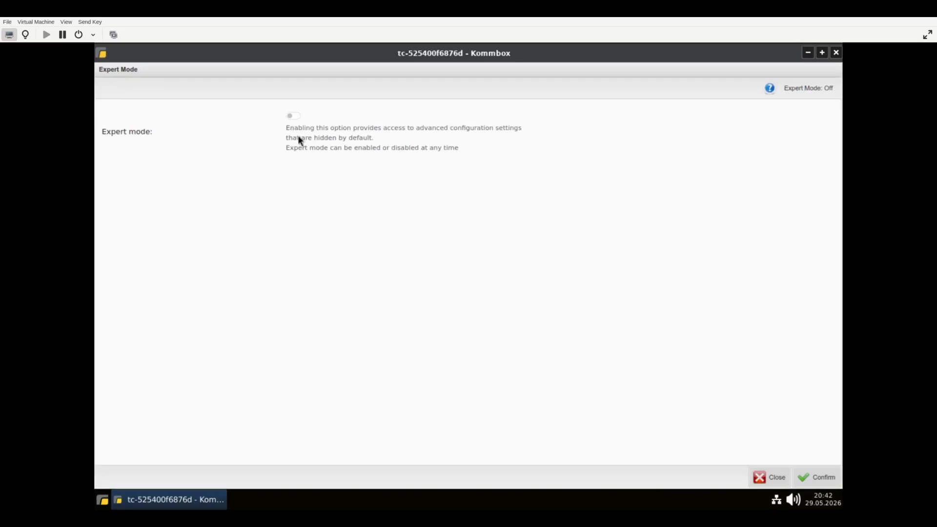
click(817, 480)
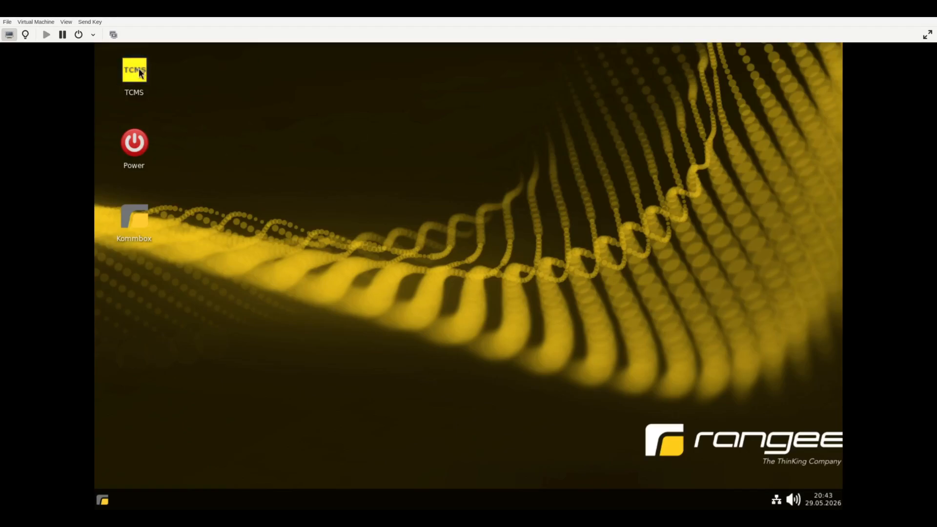
Step: Open TCMS from the desktop, proceed to localhost despite the certificate warning, and maximize the browser window
double_click(139, 70)
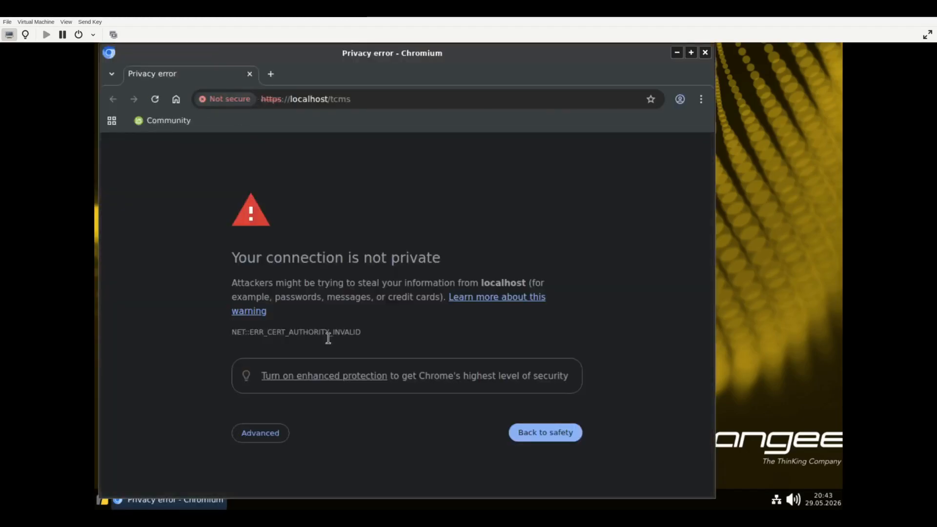
click(271, 436)
scroll(272, 439, down, 2)
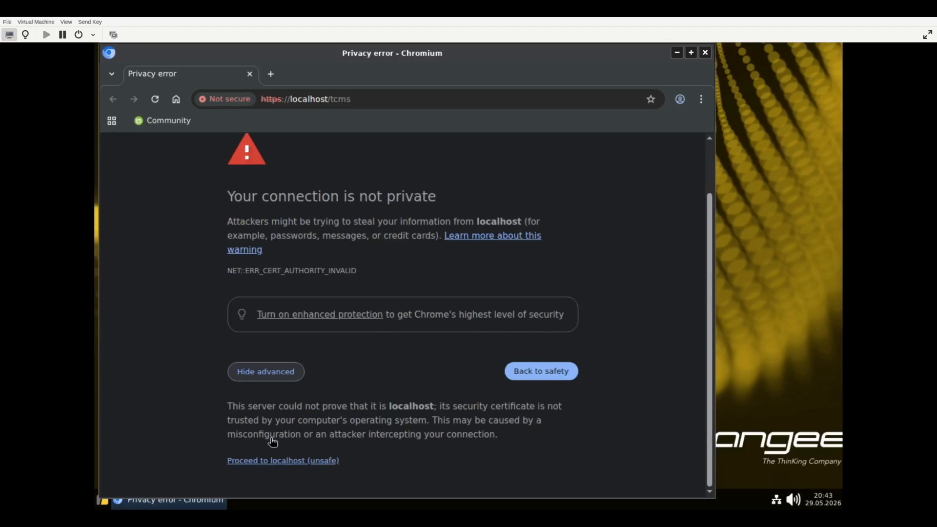
click(304, 462)
double_click(613, 69)
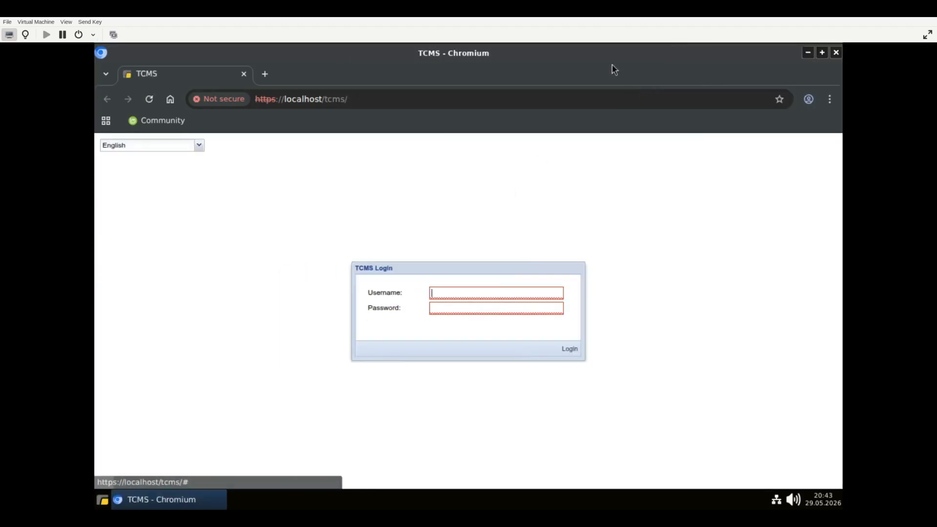
Step: Log in to TCMS with the username administrator and the account password
text(administrator)
key(Tab)
text(admin)
key(Return)
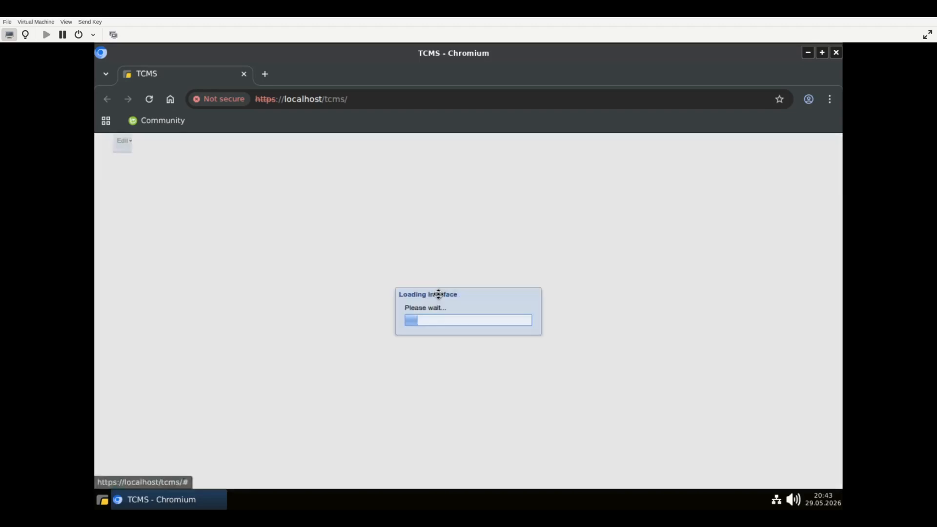